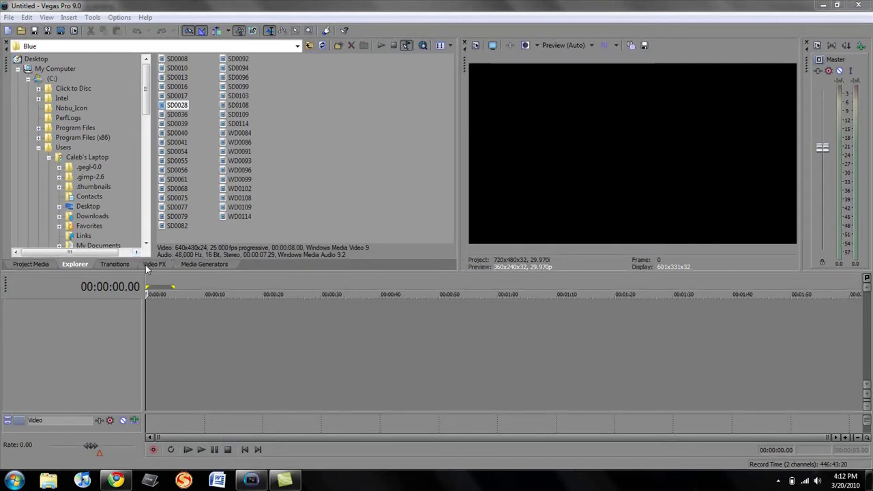
Step: Insert a new video track with a Sony Text event and select its default 'Sample Text'
right_click(172, 317)
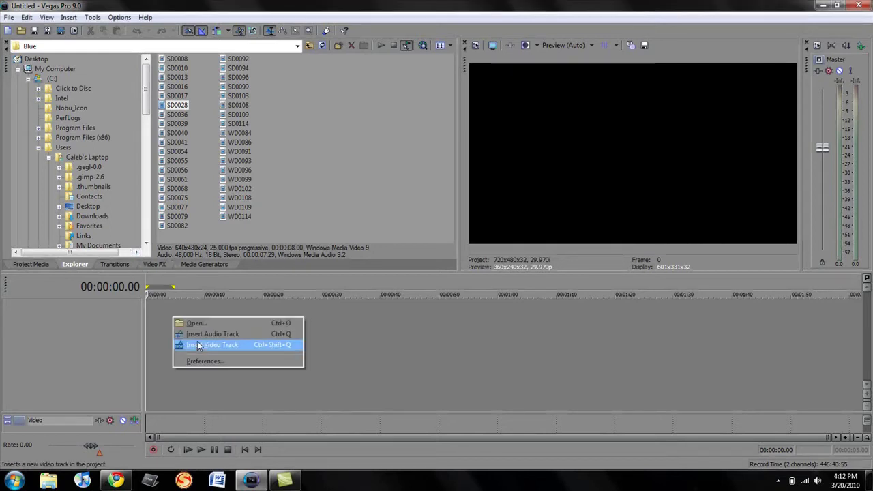
left_click(198, 346)
right_click(189, 320)
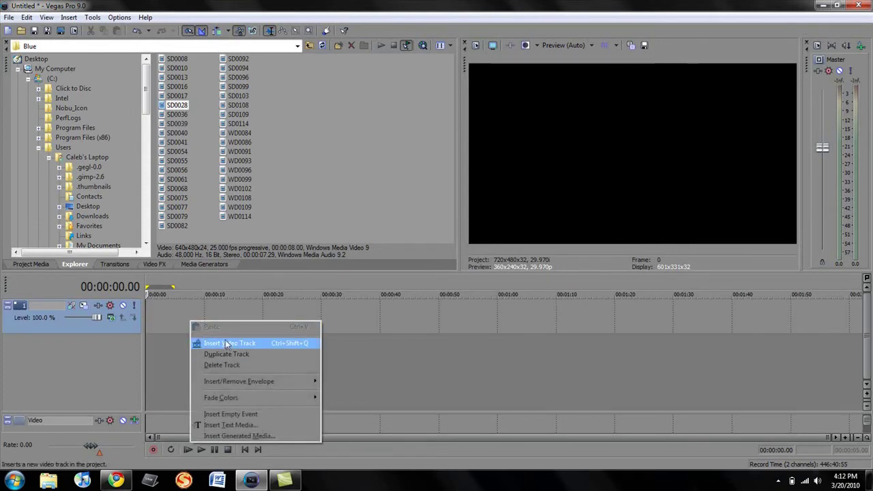
left_click(230, 424)
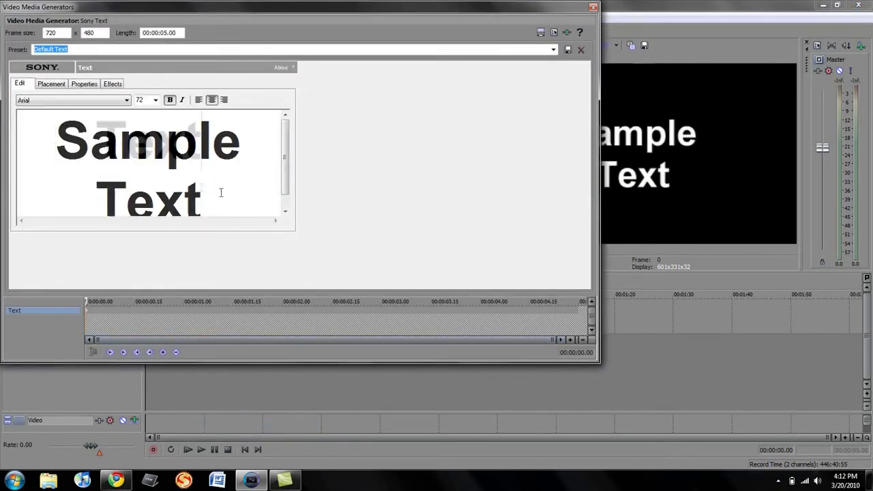
left_click_drag(220, 189, 75, 65)
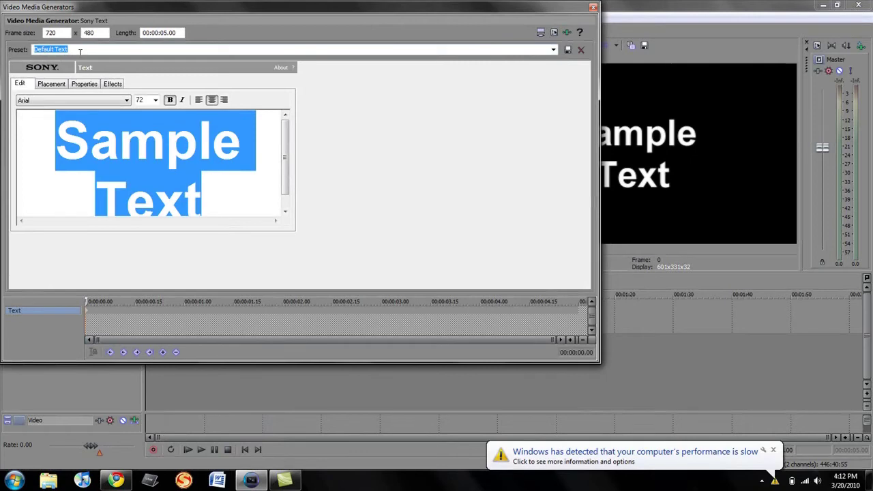
left_click(773, 449)
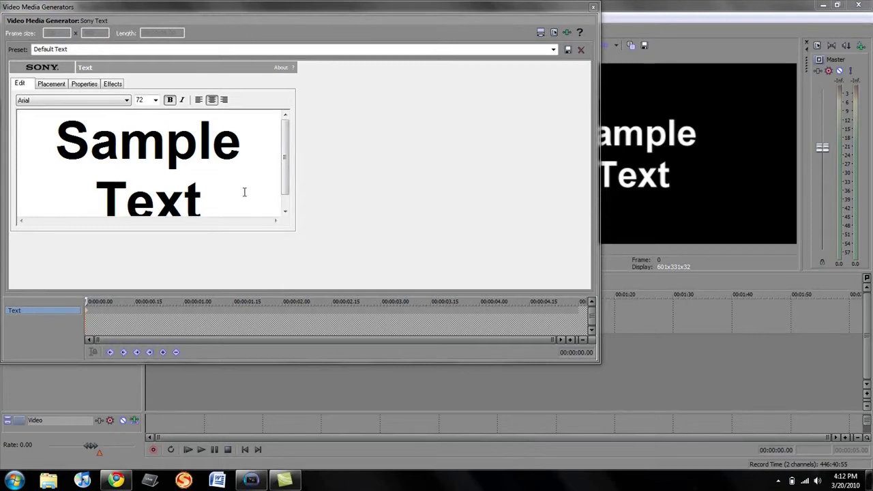
left_click_drag(235, 202, 43, 156)
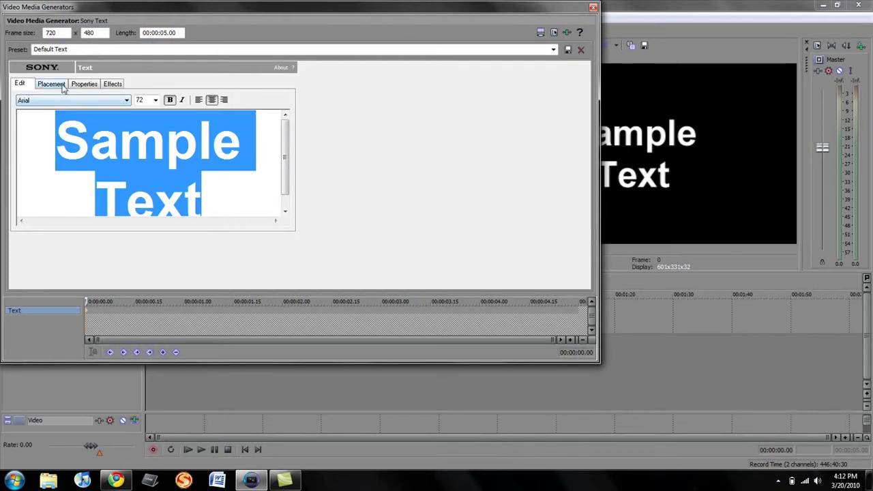
Step: Switch the Sample Text font from Arial to Calibri and close the text generator
left_click(126, 101)
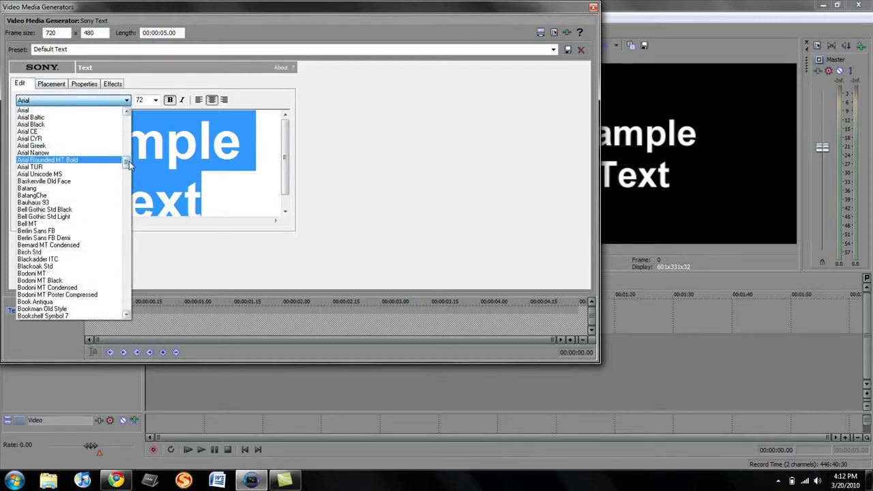
left_click_drag(129, 161, 132, 174)
left_click(30, 251)
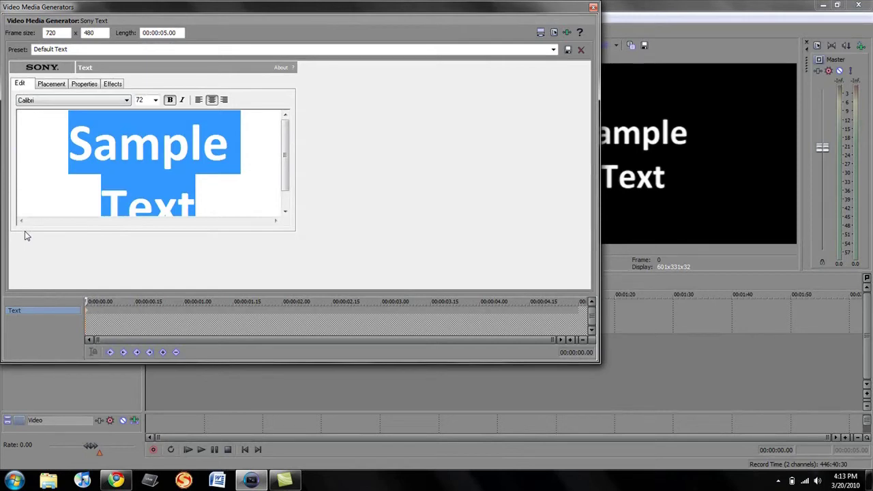
left_click(592, 8)
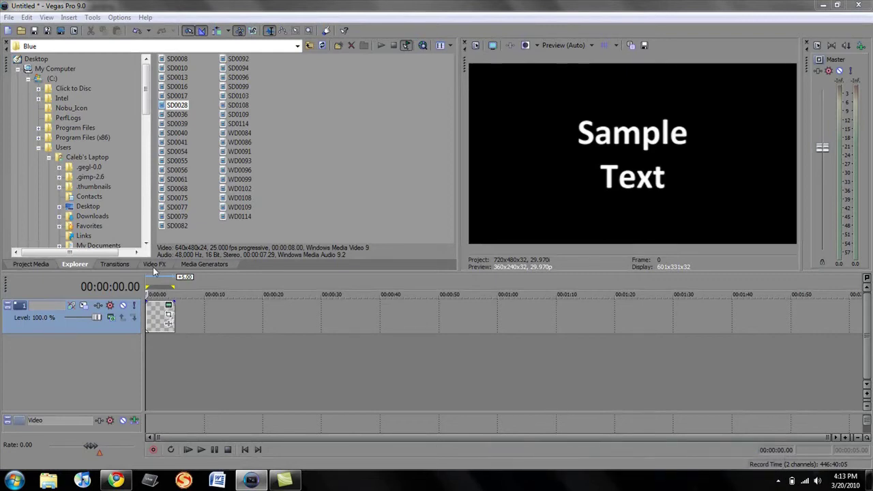
left_click(153, 266)
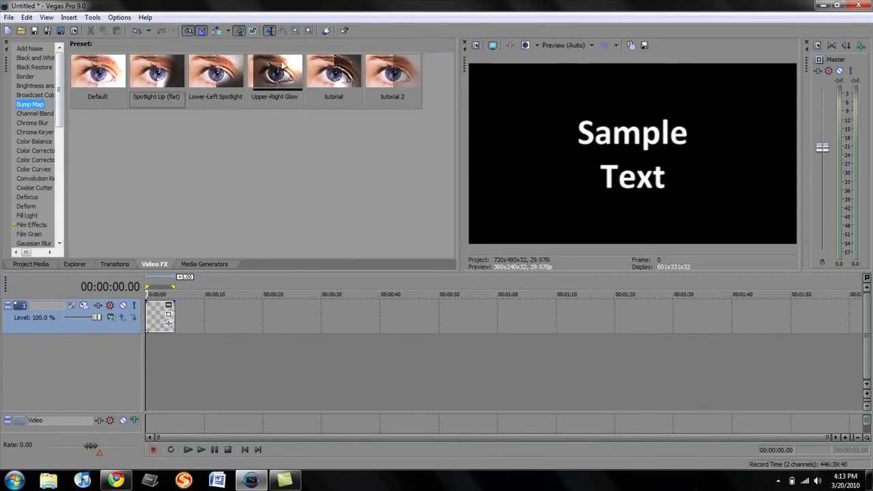
Step: Apply the Bump Map Default preset to the text event with light Z 1.690 and Intensity 0.400
left_click_drag(82, 80, 160, 318)
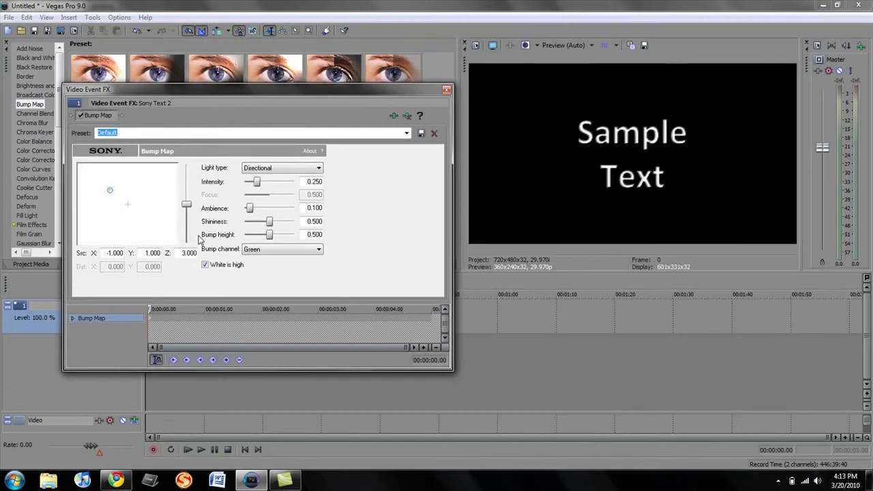
left_click_drag(188, 210, 189, 225)
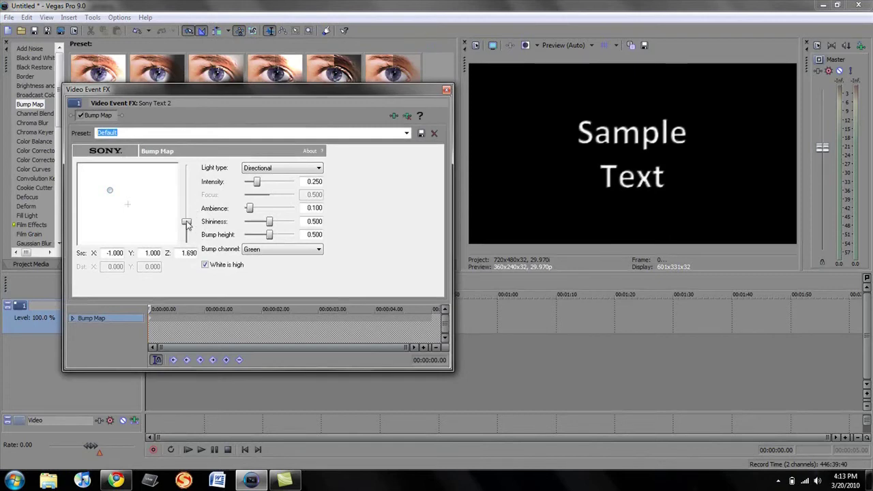
mouse_move(257, 183)
left_mouse_down()
mouse_move(276, 186)
mouse_move(267, 187)
left_mouse_up()
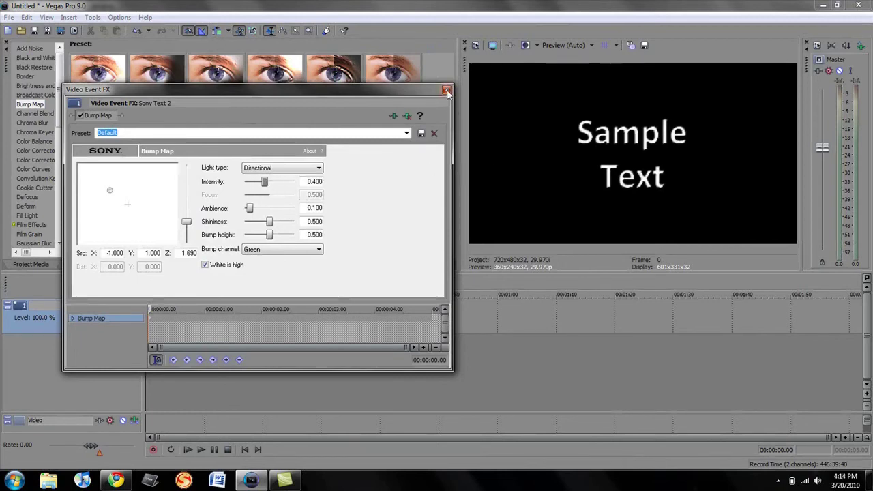
left_click(447, 89)
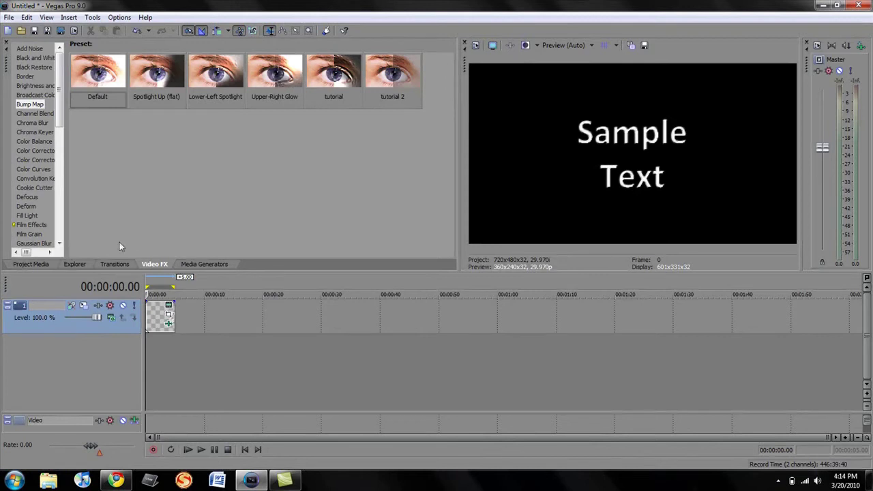
Step: Place the WD0086 light-burst loop below the title track and preview playback from the start
left_click(75, 264)
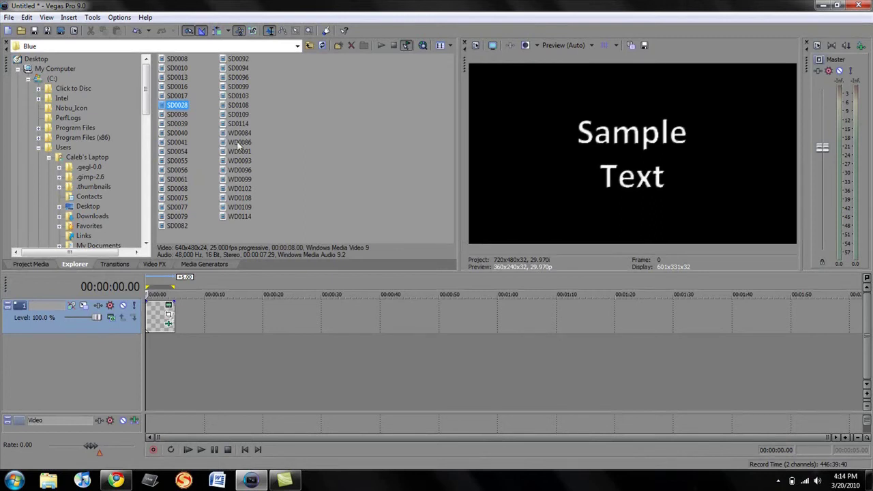
left_click_drag(239, 146, 148, 354)
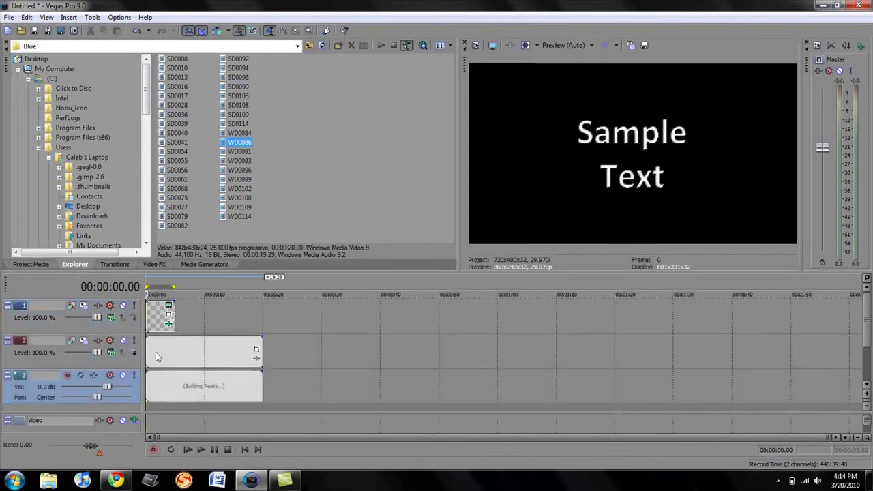
left_click(157, 355)
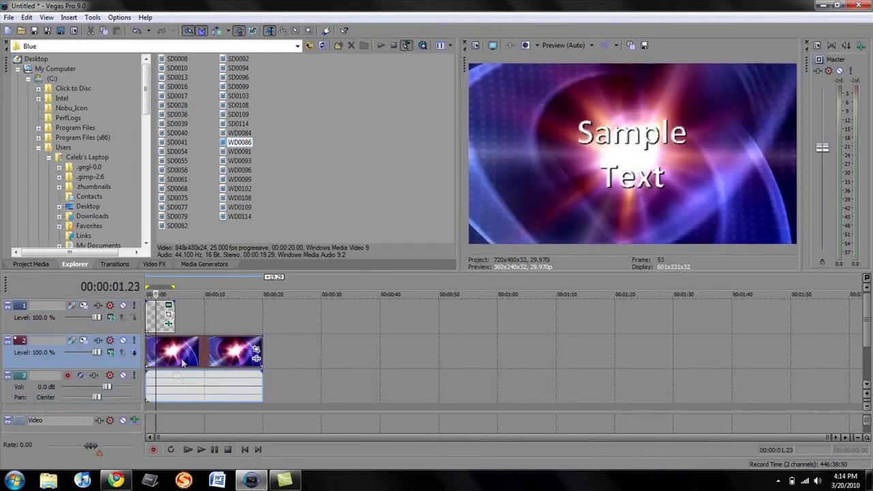
left_click(246, 449)
key("space")
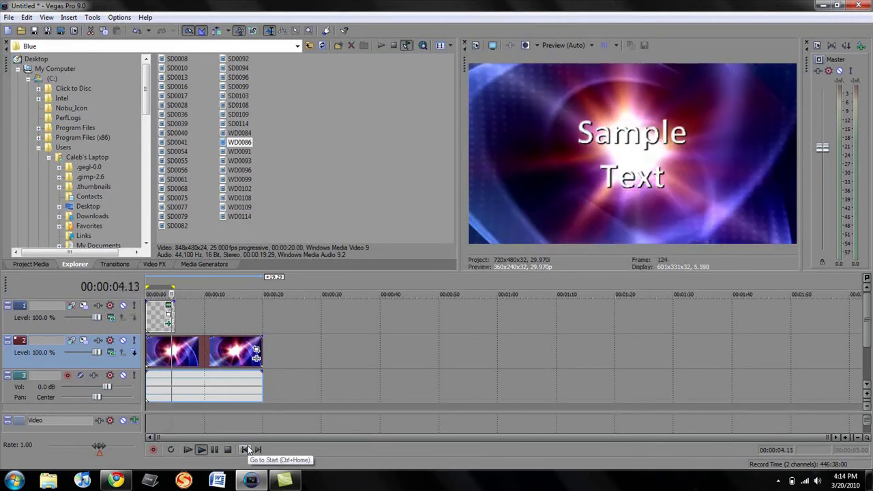
left_click(247, 450)
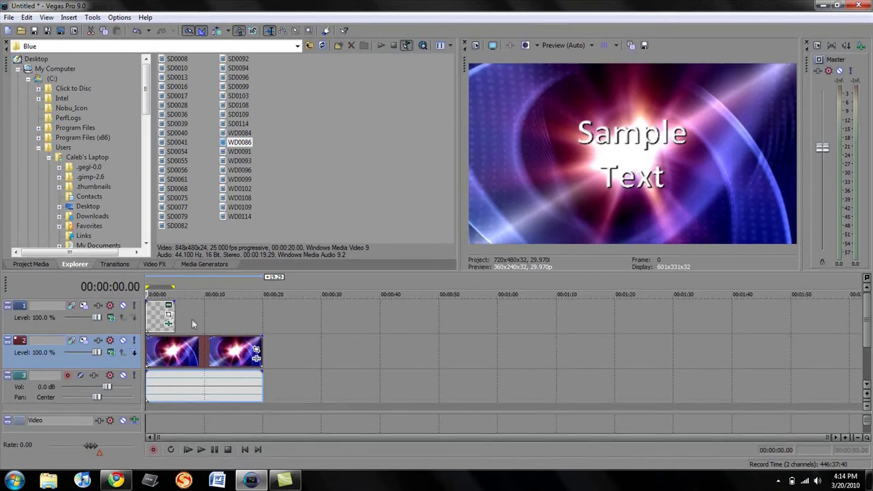
left_click(169, 306)
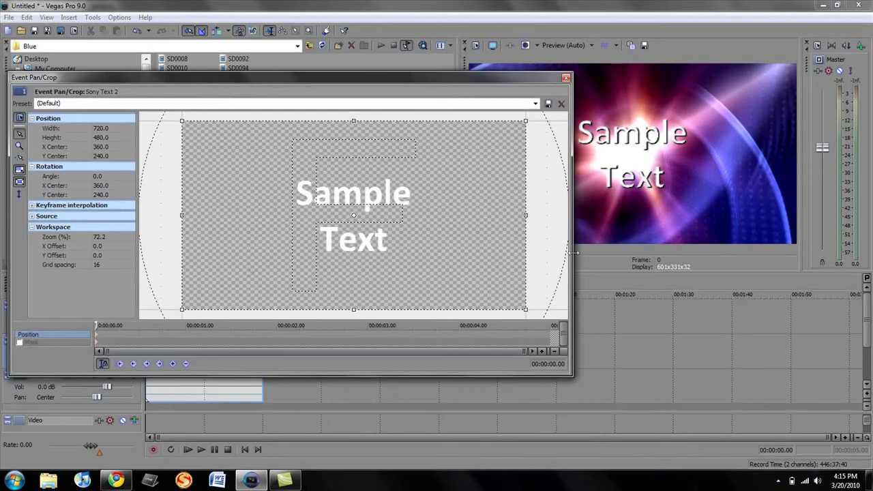
left_click(565, 79)
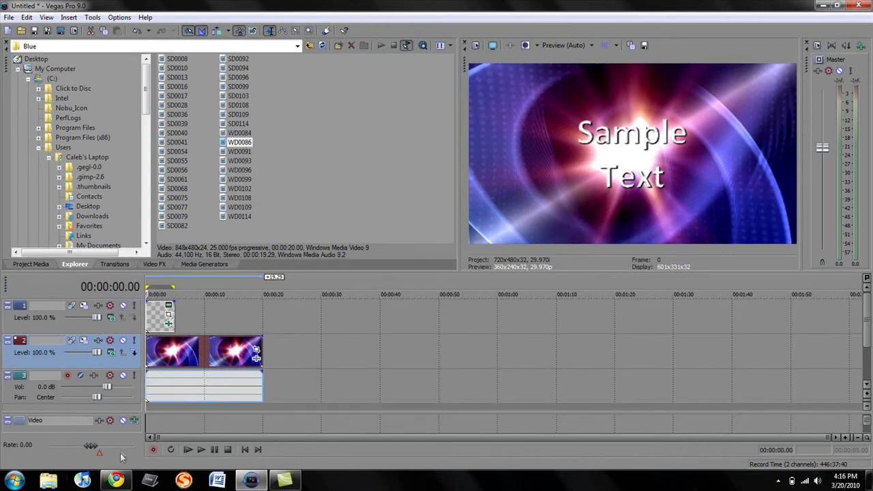
left_click(111, 318)
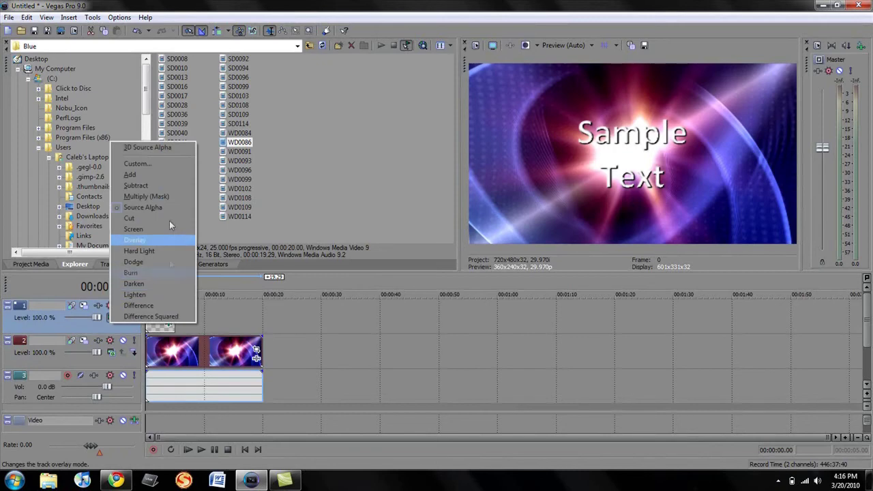
Step: Set track 1 to 3D Source Alpha compositing and tilt the title in Track Motion's Perspective view
left_click(162, 148)
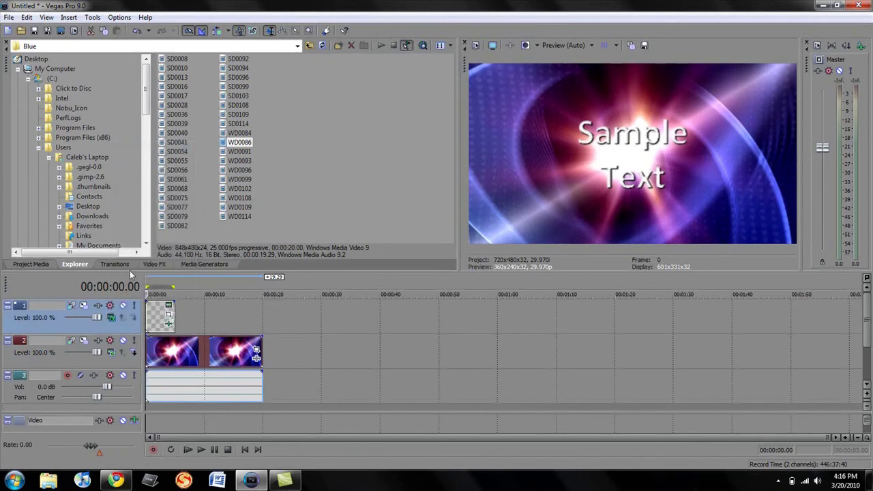
left_click(83, 305)
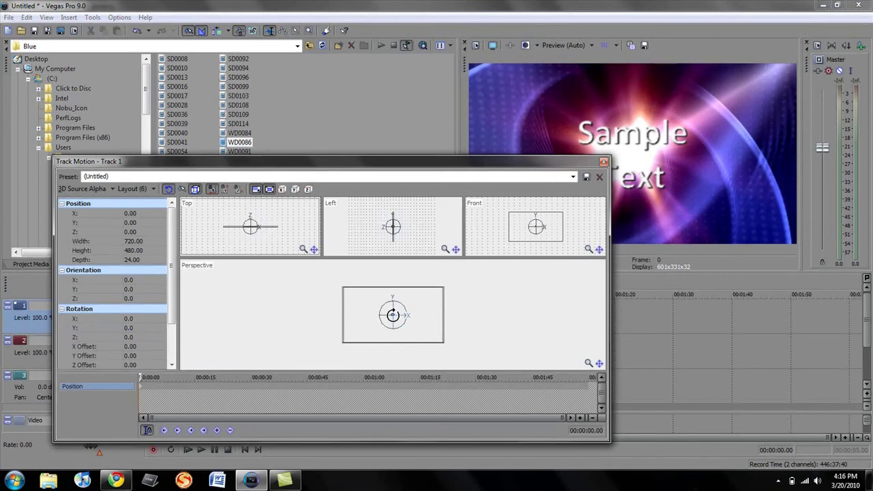
mouse_move(392, 315)
left_mouse_down()
mouse_move(398, 285)
mouse_move(396, 318)
mouse_move(392, 312)
mouse_move(444, 307)
mouse_move(403, 316)
mouse_move(394, 308)
mouse_move(415, 296)
mouse_move(406, 319)
mouse_move(462, 298)
mouse_move(407, 320)
left_mouse_up()
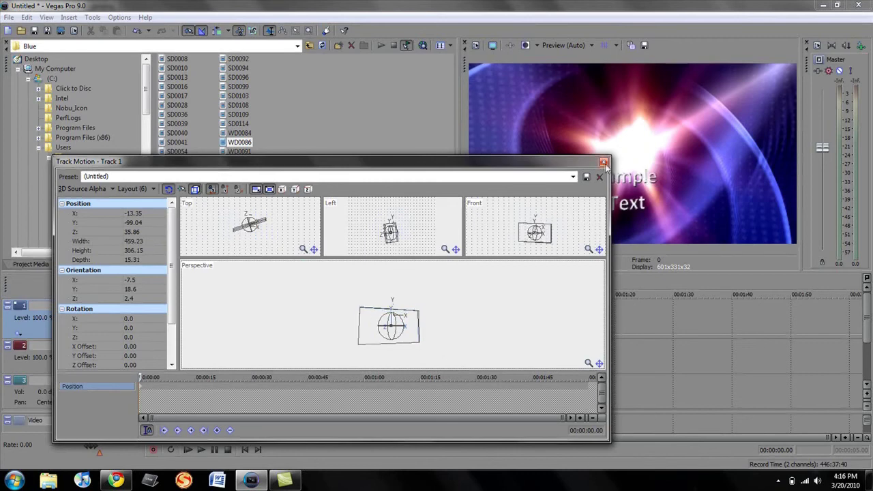
left_click(604, 162)
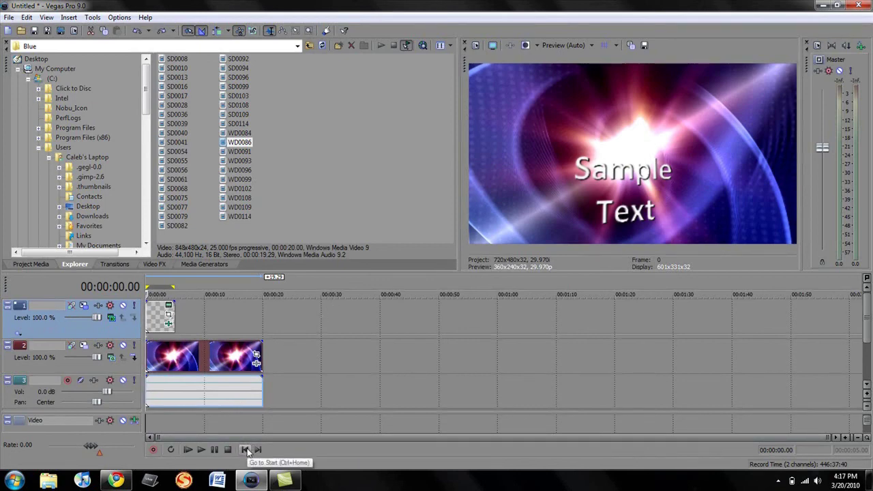
left_click(117, 481)
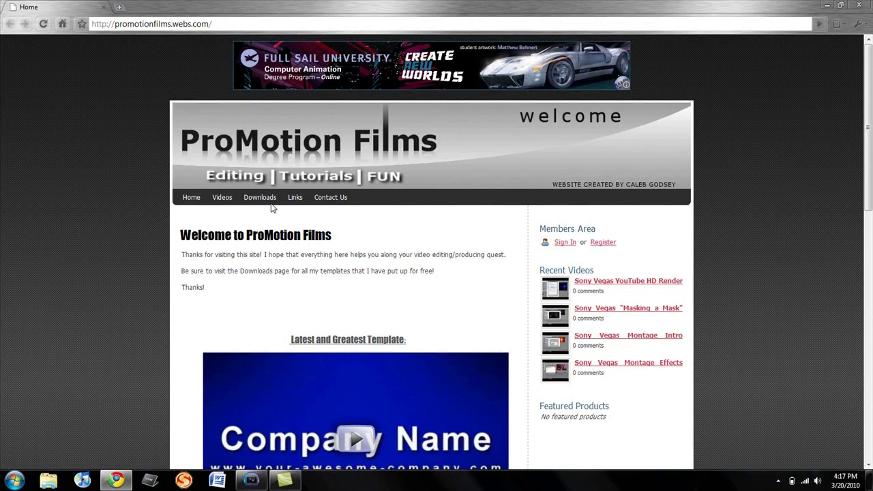
Step: Go to the ProMotion Films Links page listing free video-loop sites like Movie Tools
left_click(294, 197)
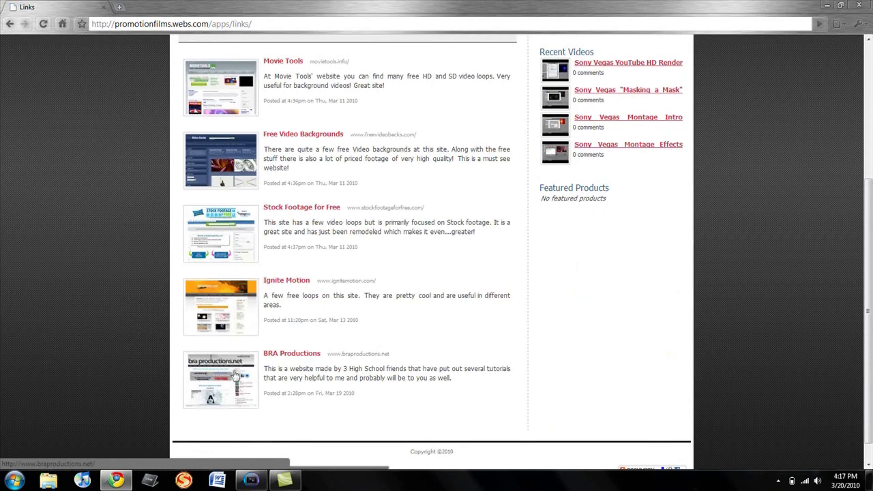
scroll(231, 358, "up", 2)
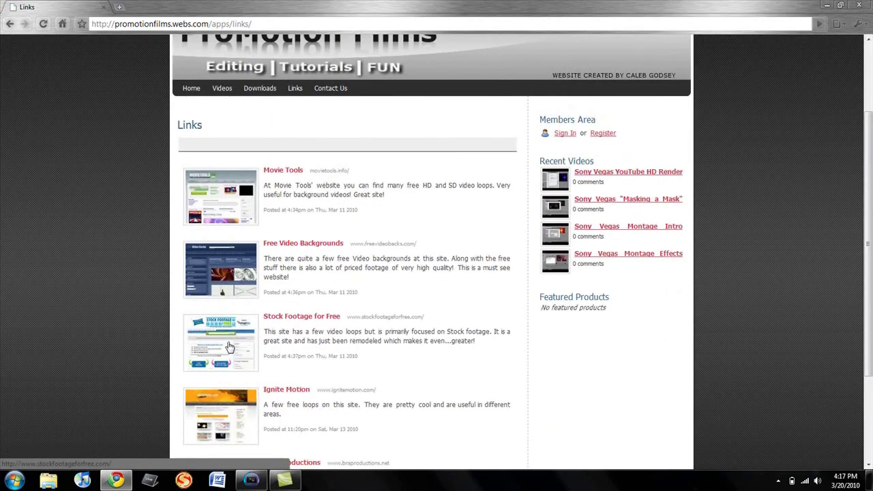